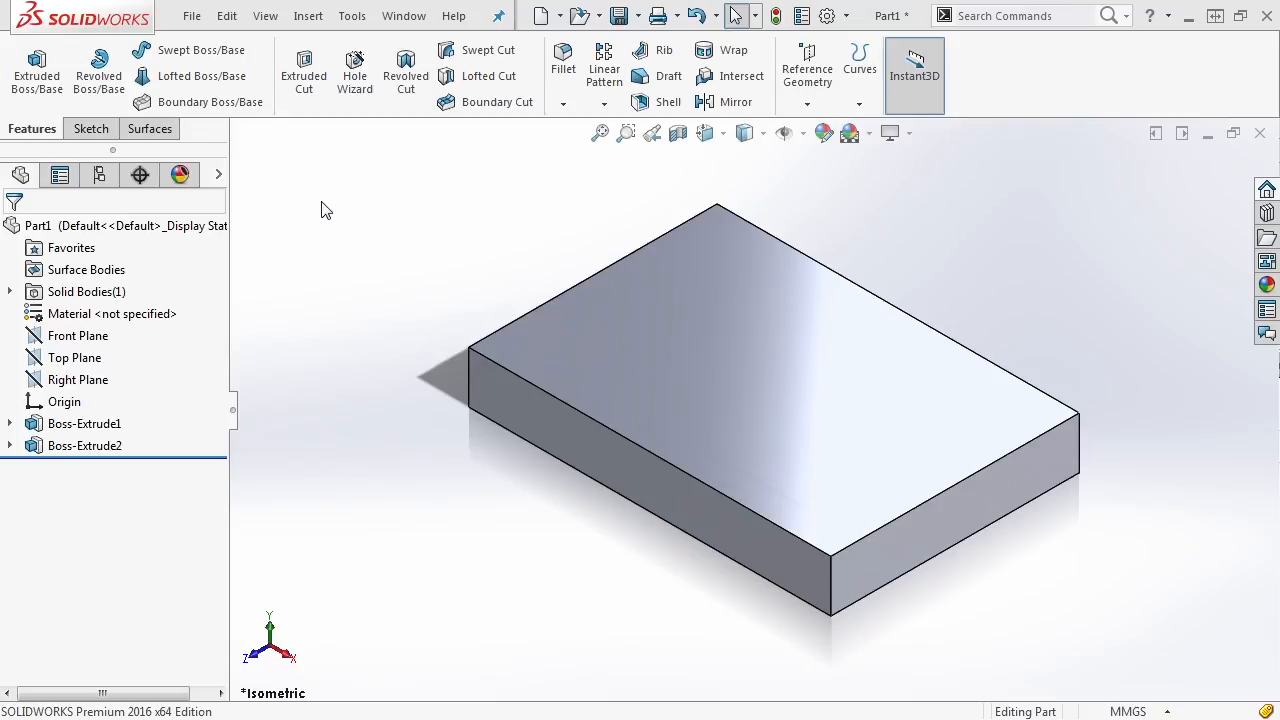
# Look through the Sketch and Surfaces tool sets in the CommandManager and return to the Features tools
pyautogui.click(88, 130)
pyautogui.click(145, 130)
pyautogui.click(72, 131)
pyautogui.click(45, 131)
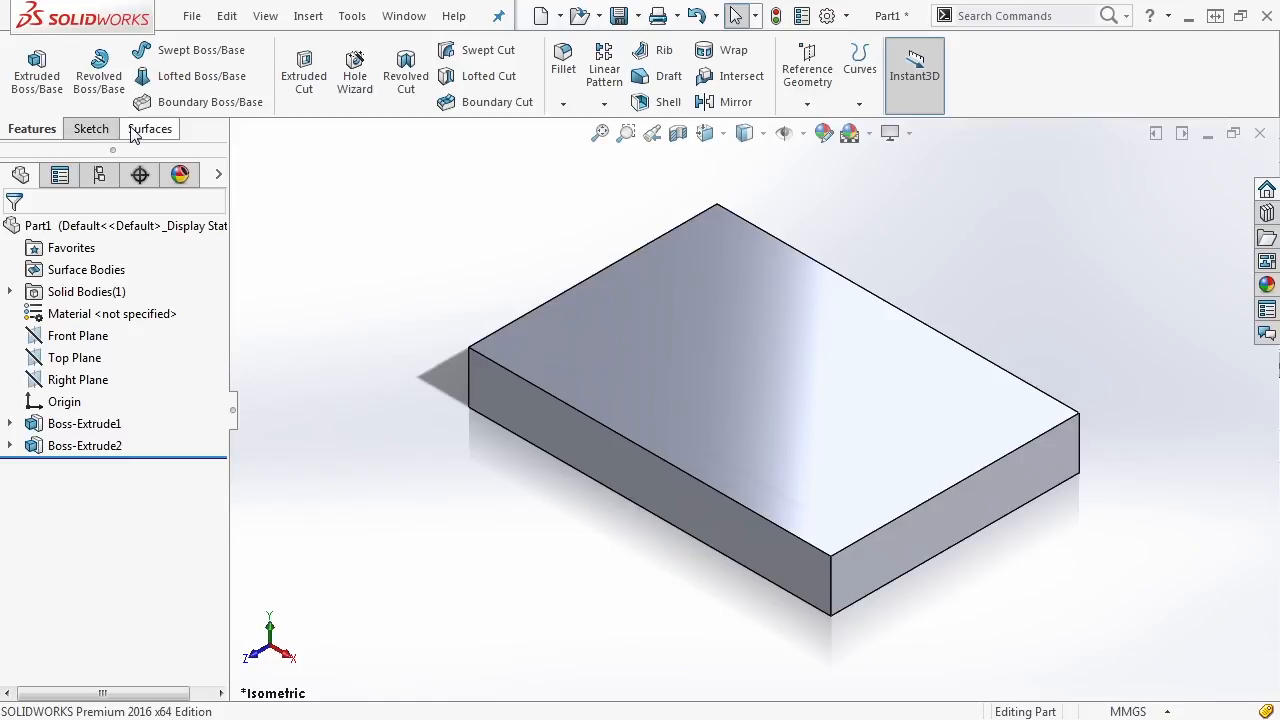
pyautogui.click(88, 133)
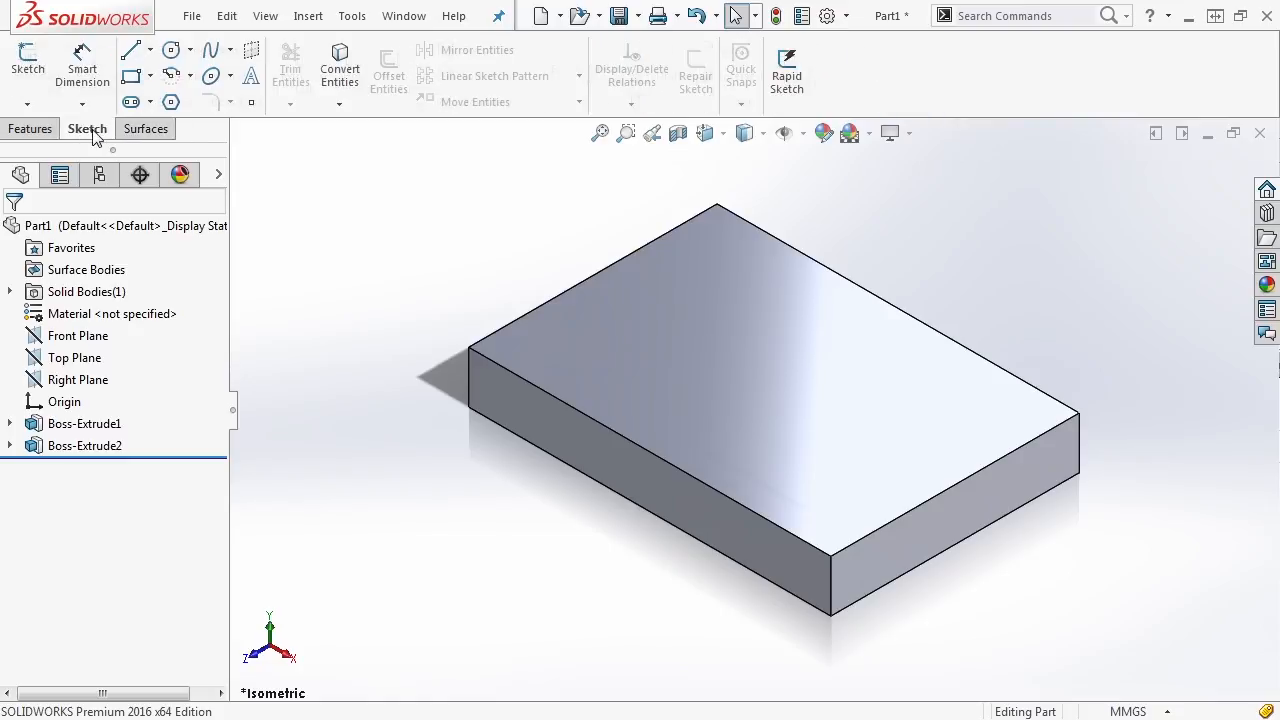
pyautogui.click(141, 136)
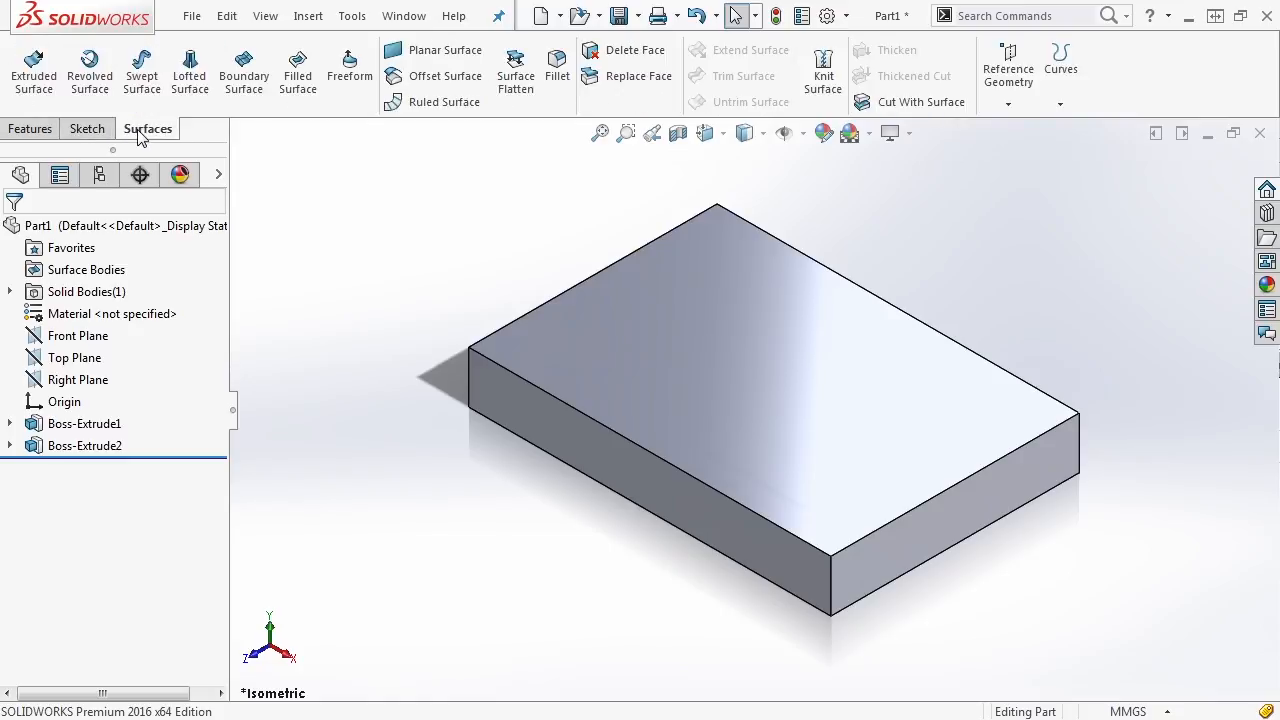
pyautogui.click(40, 133)
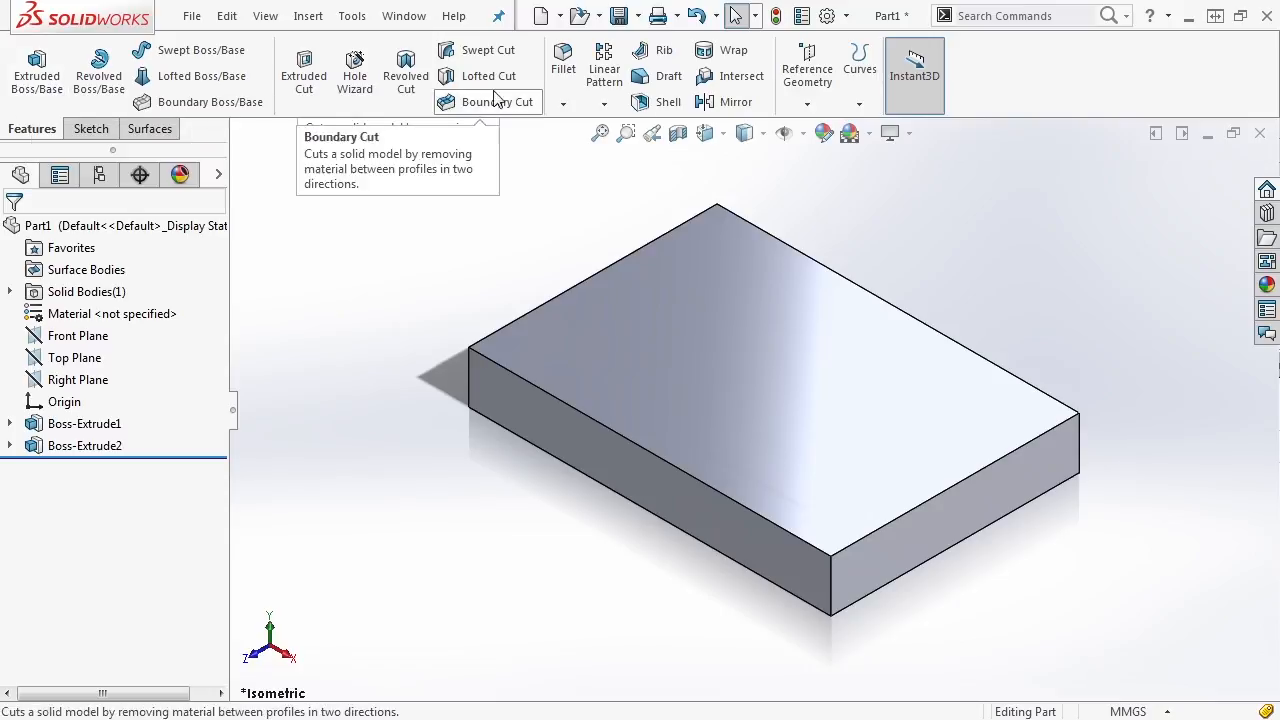
# Turn off large buttons with text for the CommandManager and turn them back on
pyautogui.rightClick(985, 70)
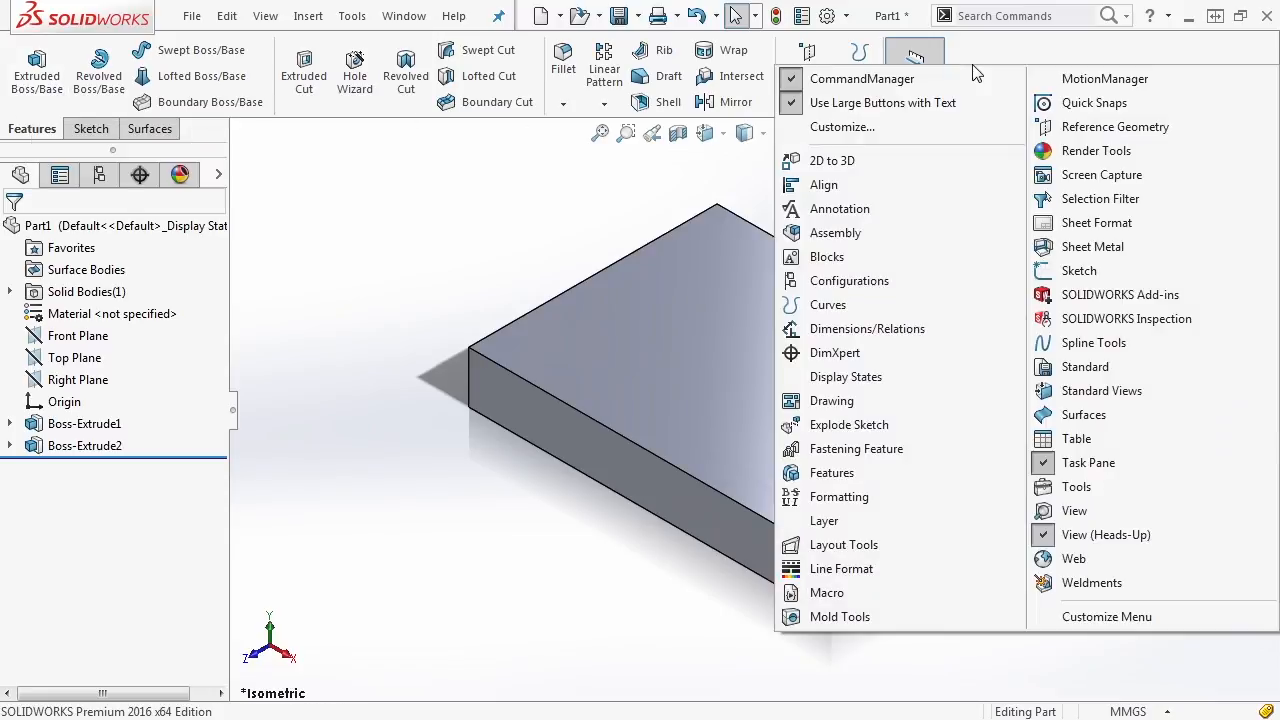
pyautogui.click(936, 104)
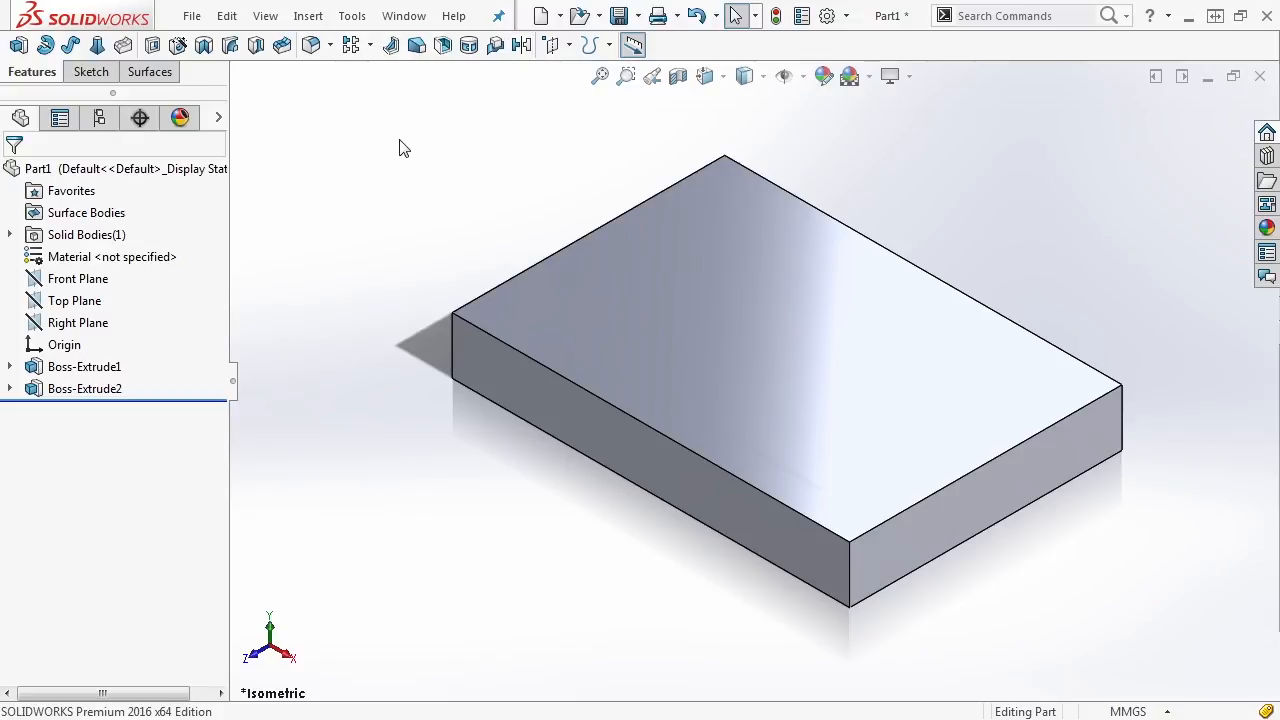
pyautogui.rightClick(672, 50)
pyautogui.click(775, 87)
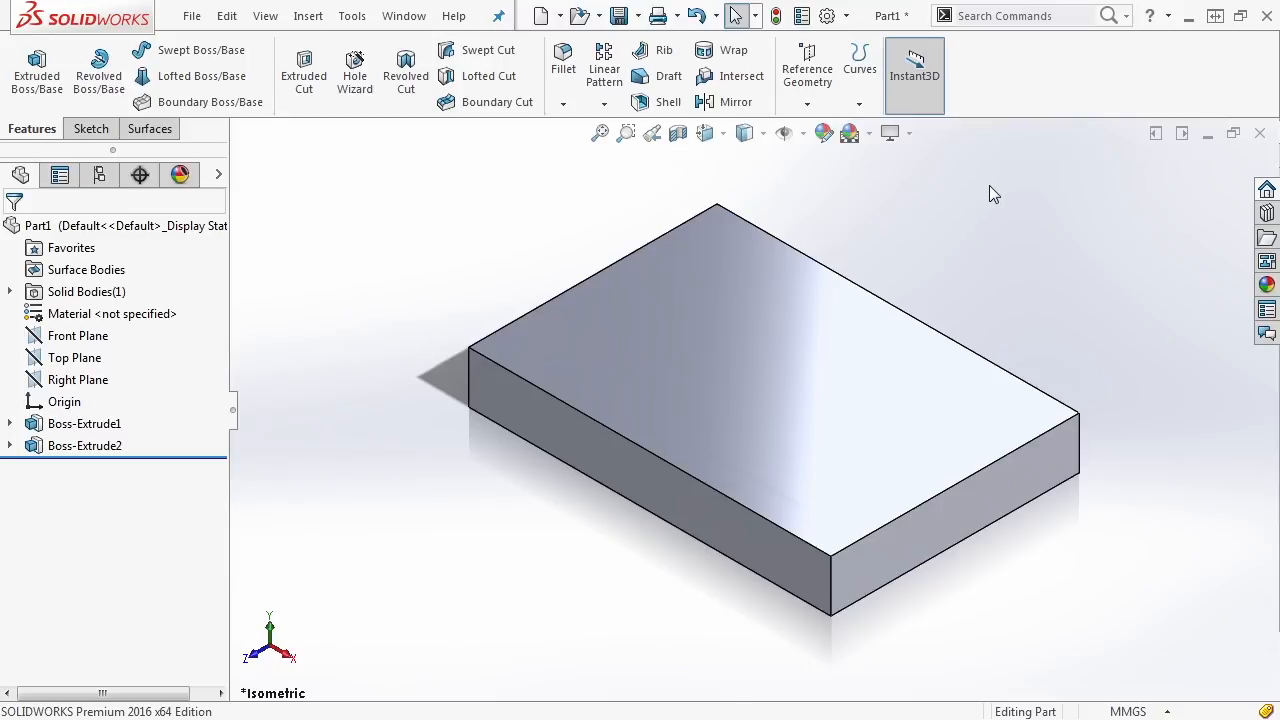
# Set the interface button size to Large
pyautogui.click(847, 16)
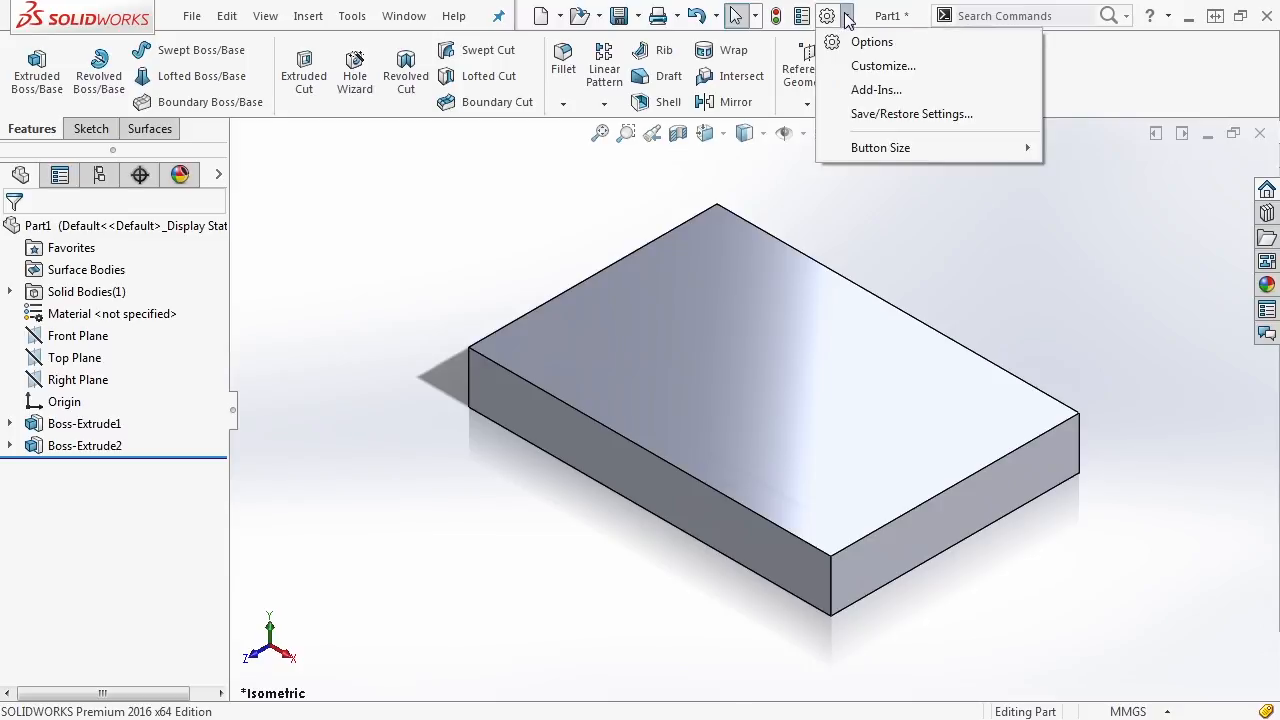
pyautogui.moveTo(900, 147)
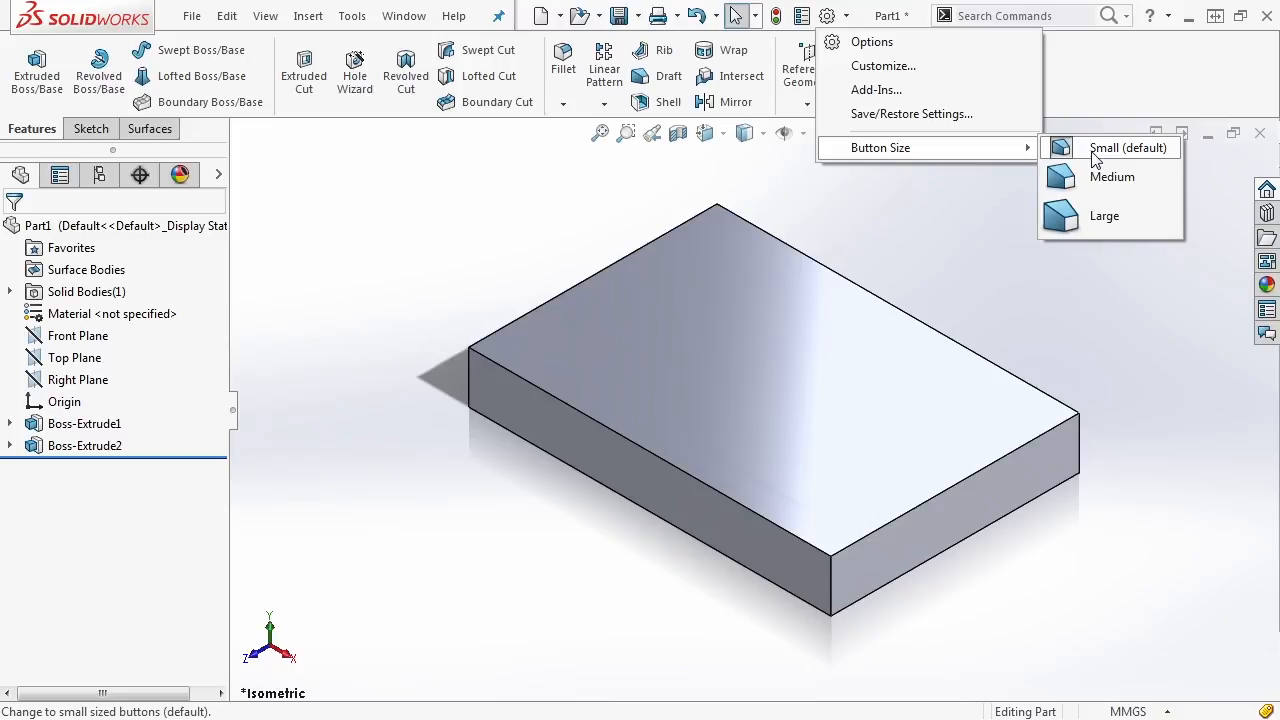
pyautogui.click(1093, 222)
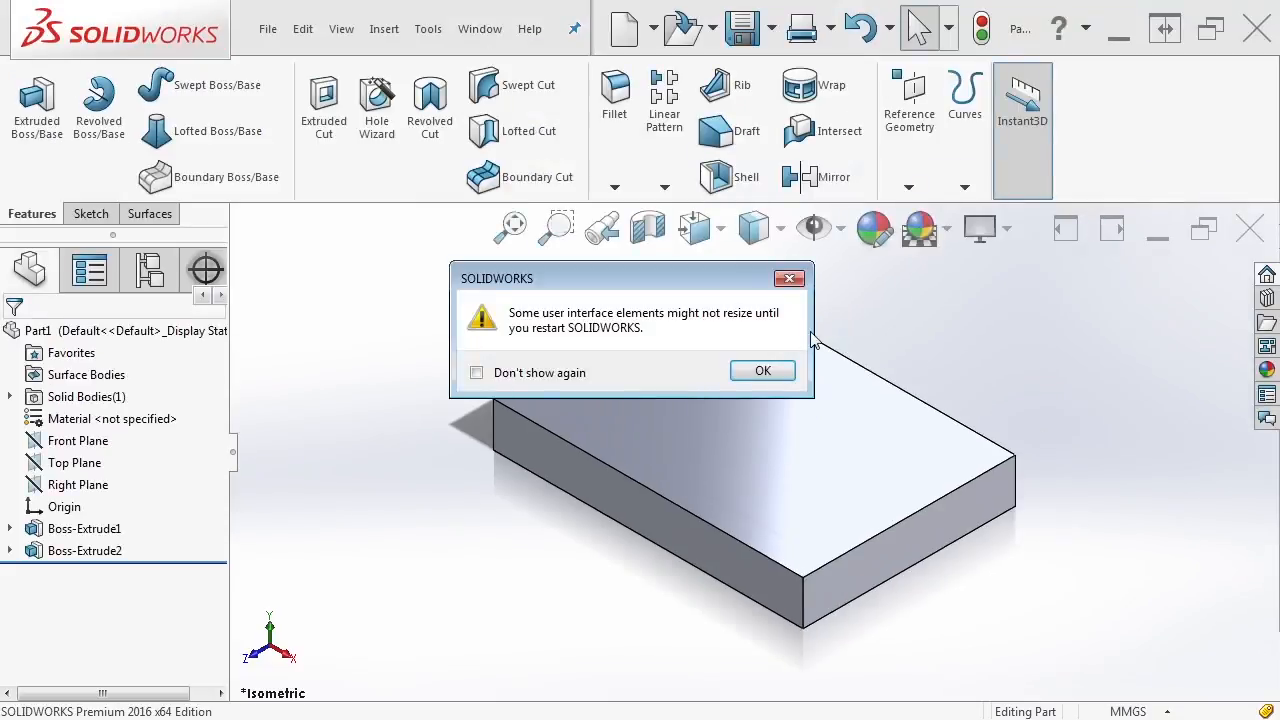
pyautogui.click(771, 372)
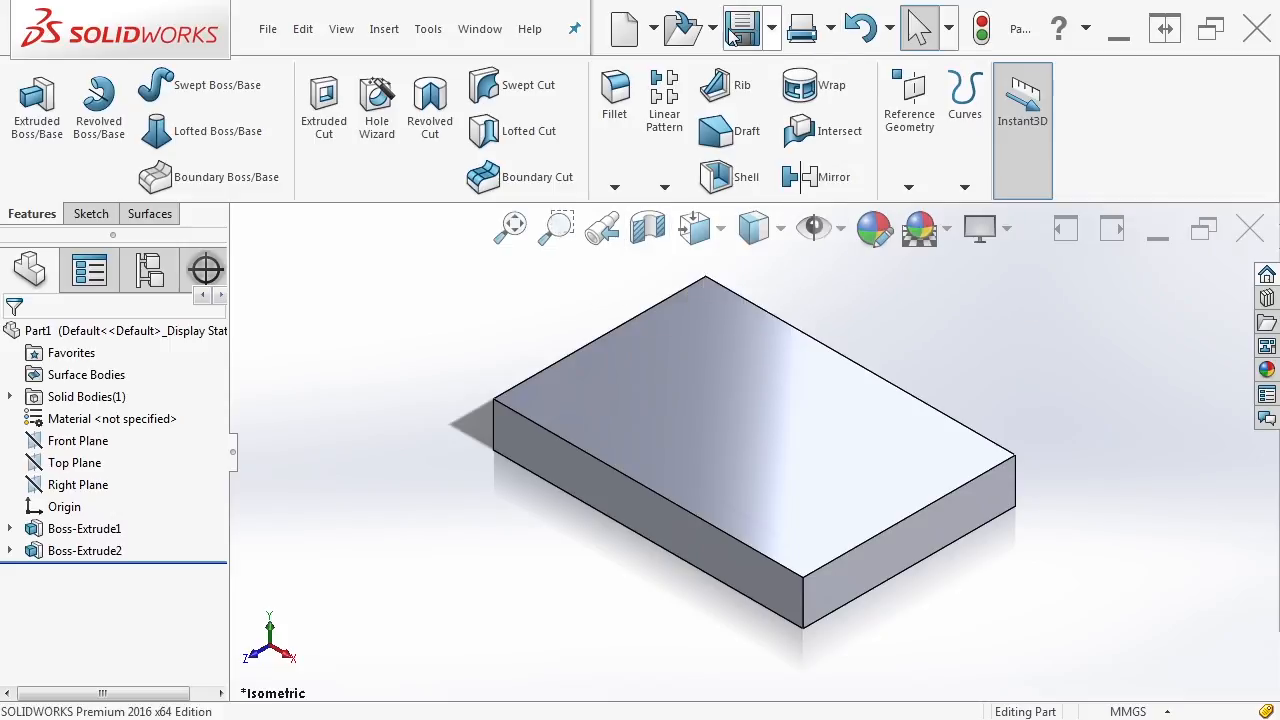
# Undo the second extrude feature, Boss-Extrude2
pyautogui.rightClick(1097, 150)
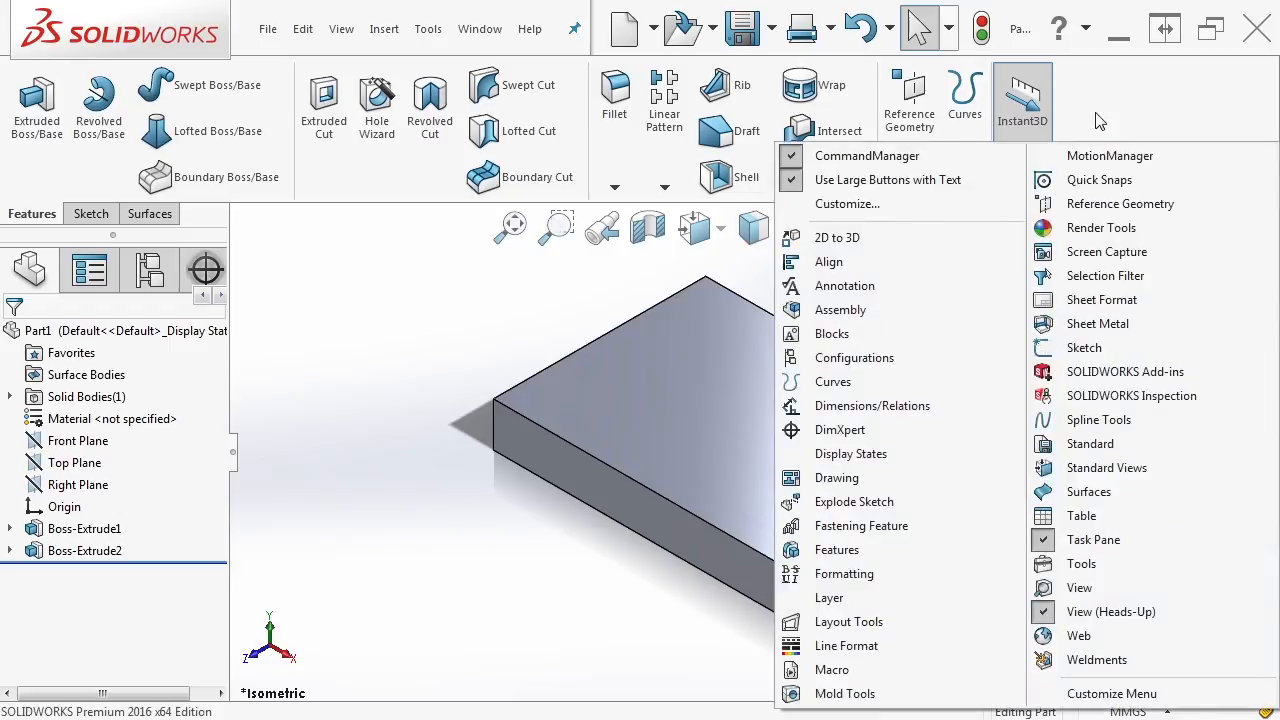
pyautogui.click(1100, 121)
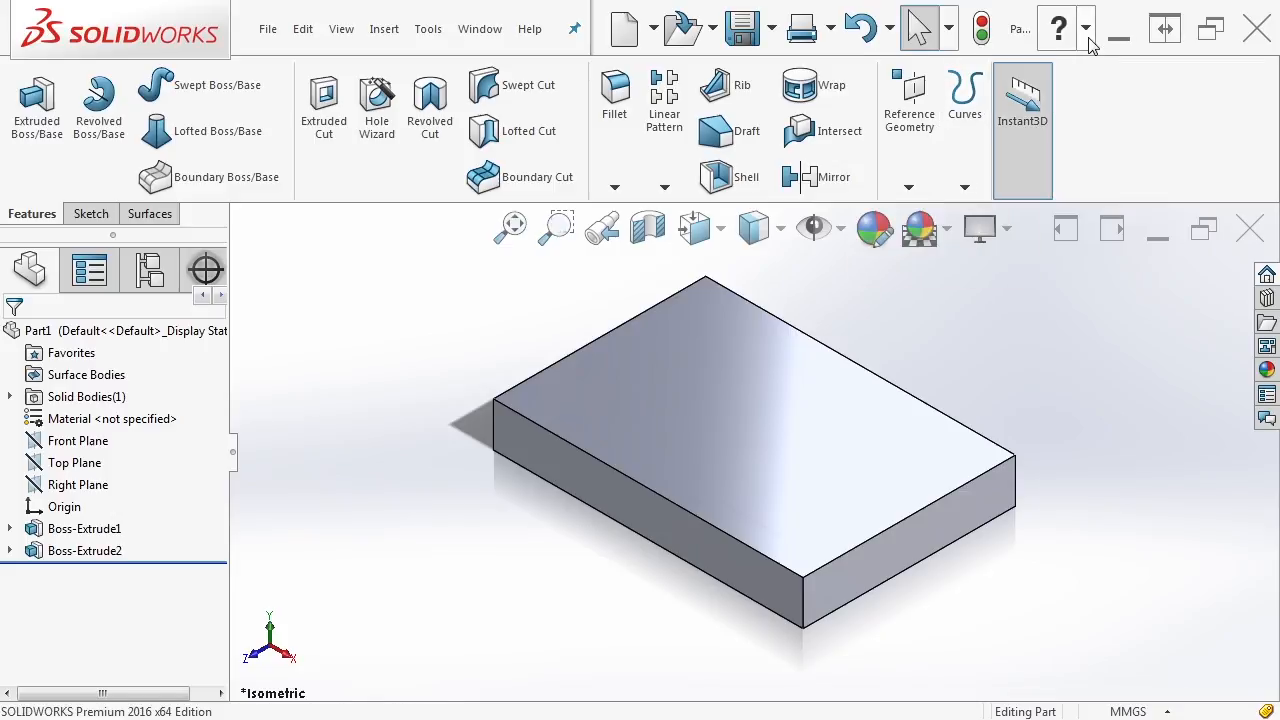
pyautogui.hotkey('ctrl', 'z')
# Set the icon size to small in the toolbar customization settings
pyautogui.rightClick(1100, 116)
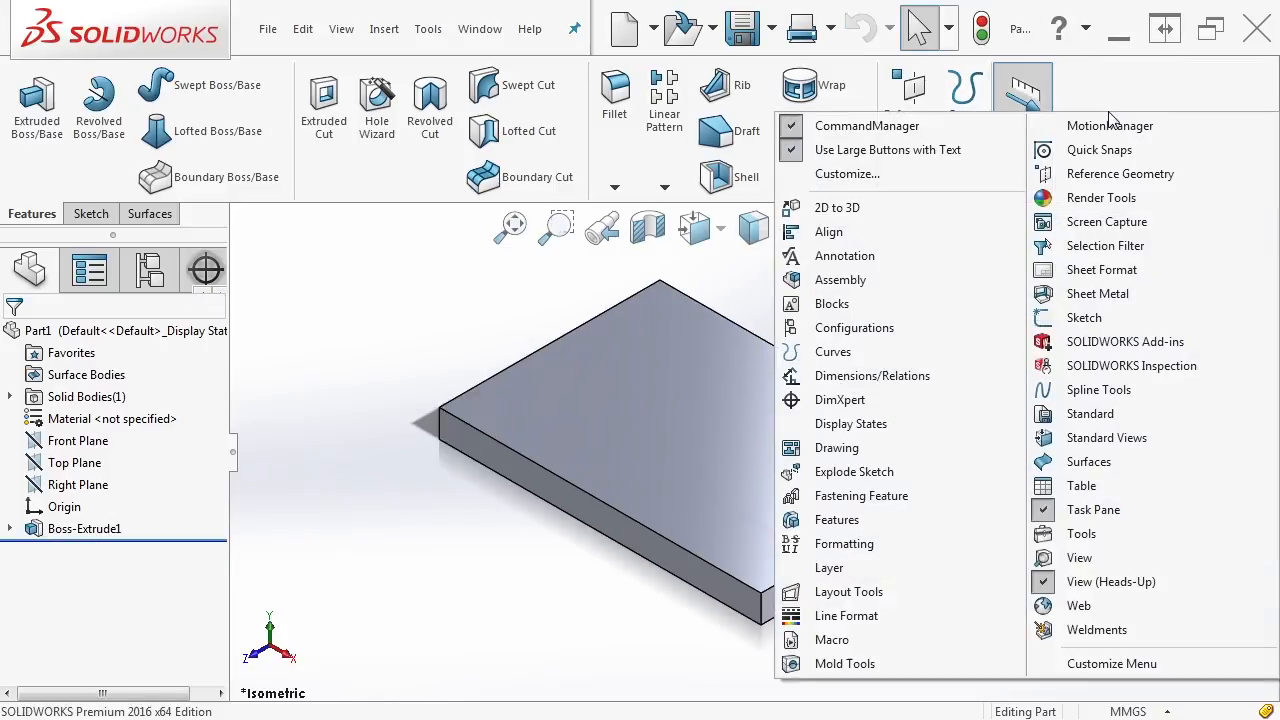
pyautogui.click(845, 174)
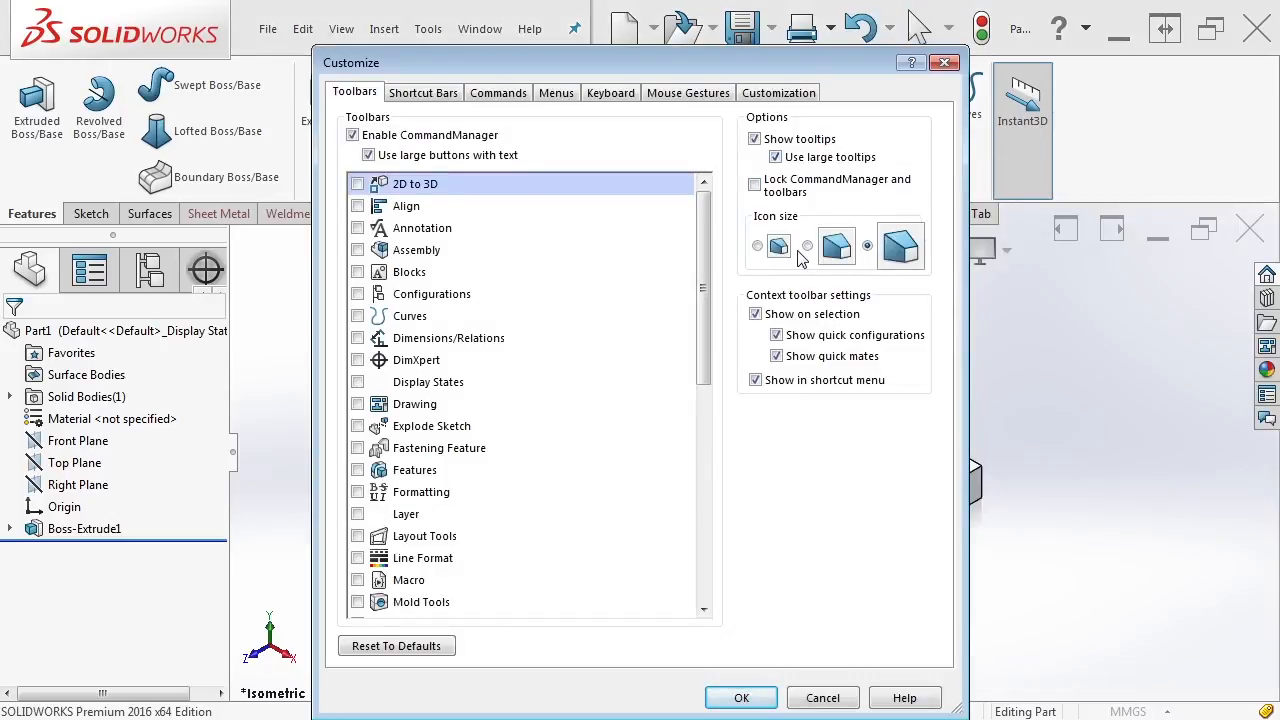
pyautogui.click(758, 246)
pyautogui.click(760, 370)
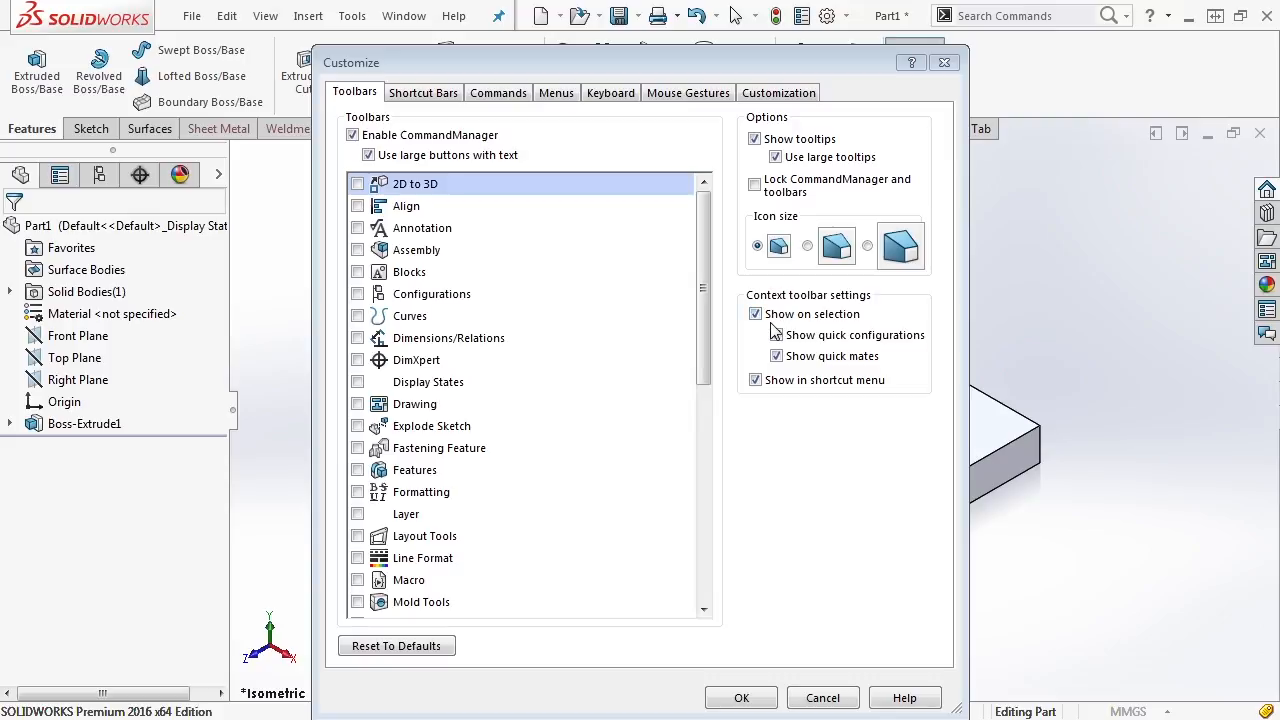
# Turn tooltips off and back on, and apply the customization settings
pyautogui.click(756, 141)
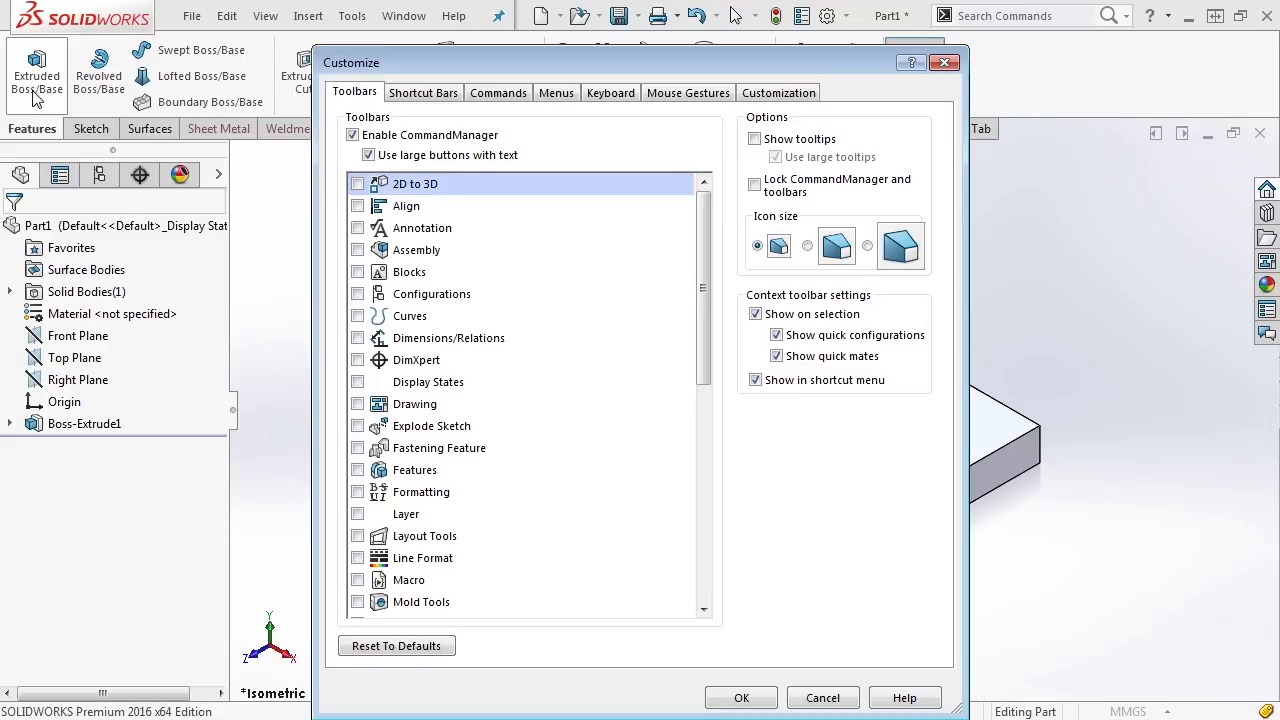
pyautogui.click(756, 141)
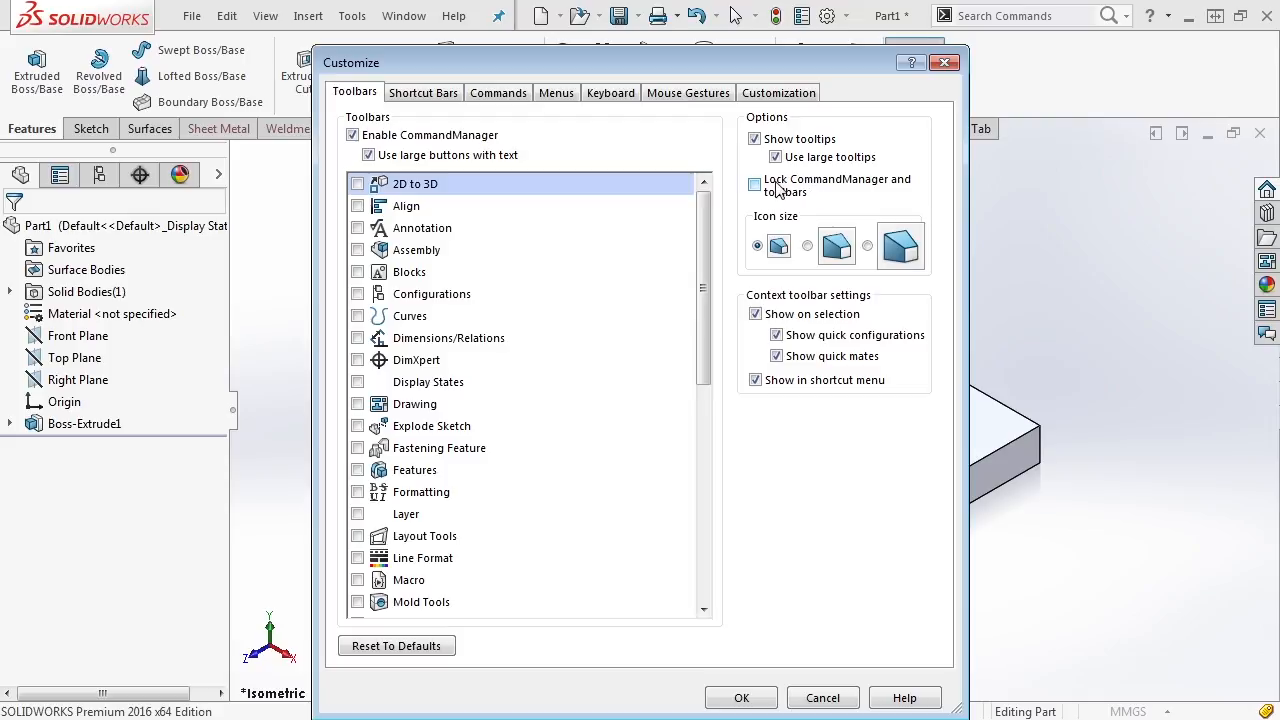
pyautogui.click(748, 699)
pyautogui.click(777, 369)
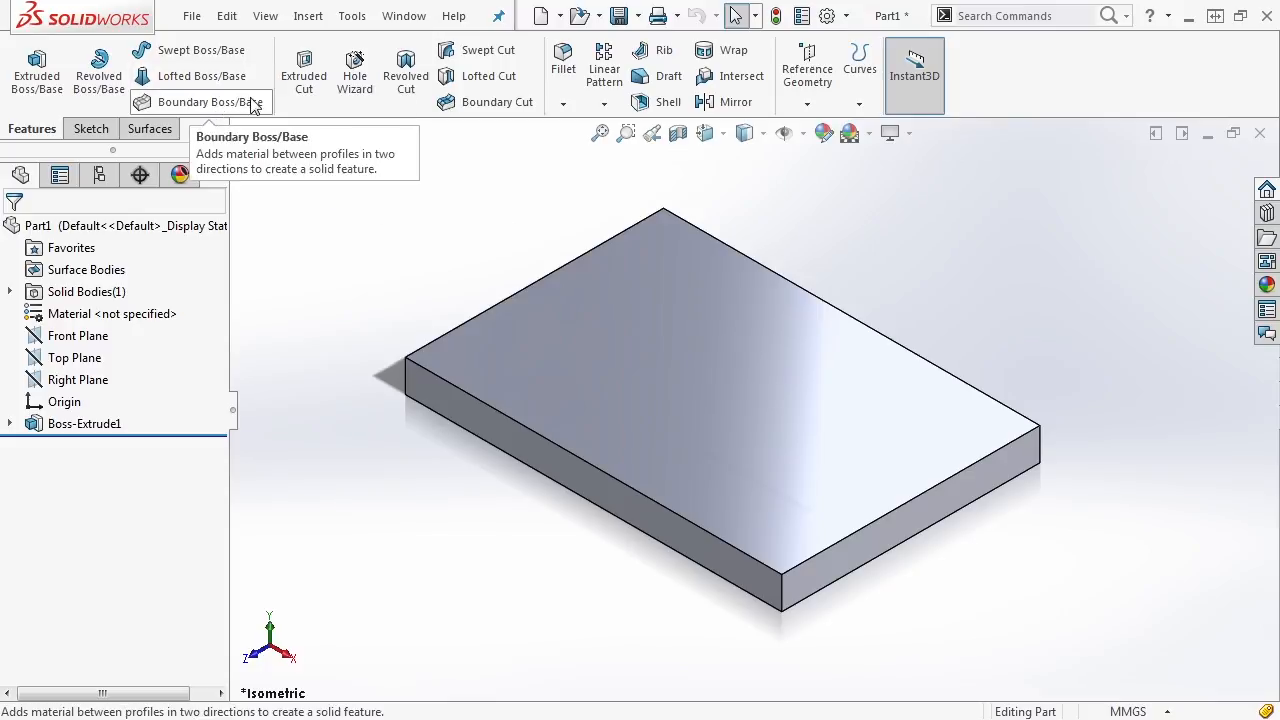
# Add the Sheet Metal tool set to the CommandManager and display its commands
pyautogui.rightClick(160, 137)
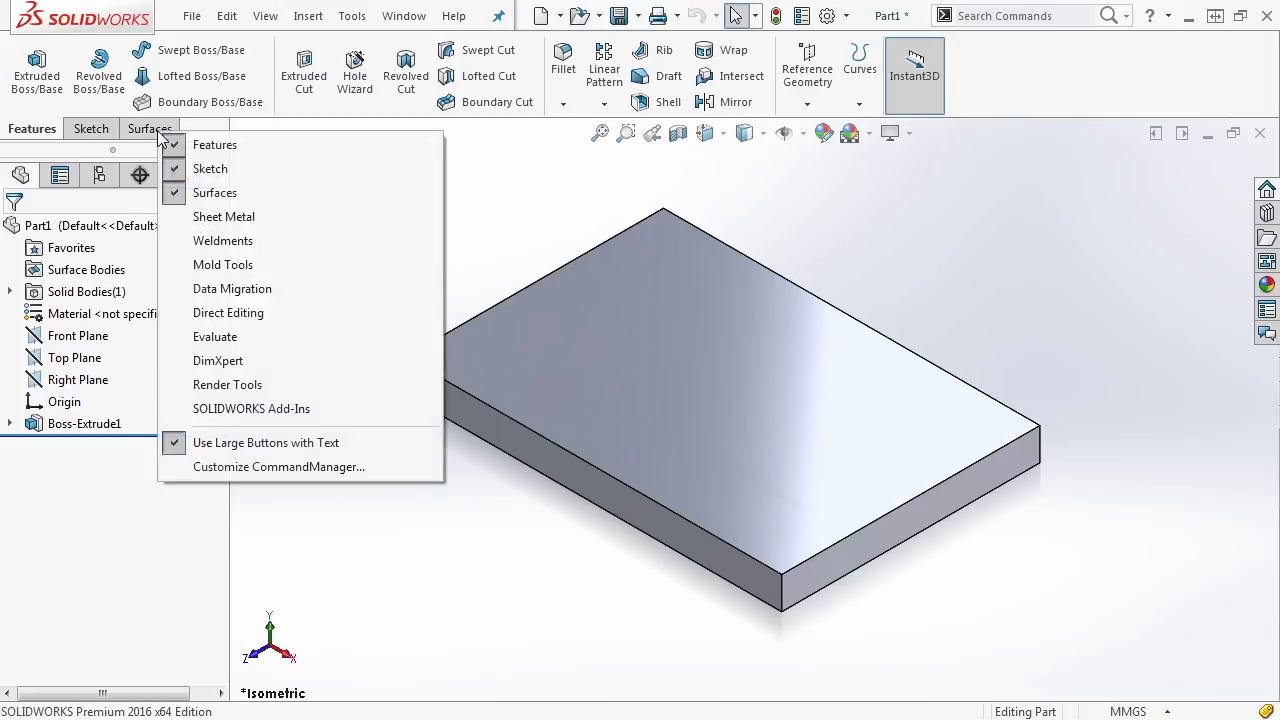
pyautogui.click(245, 222)
pyautogui.click(238, 132)
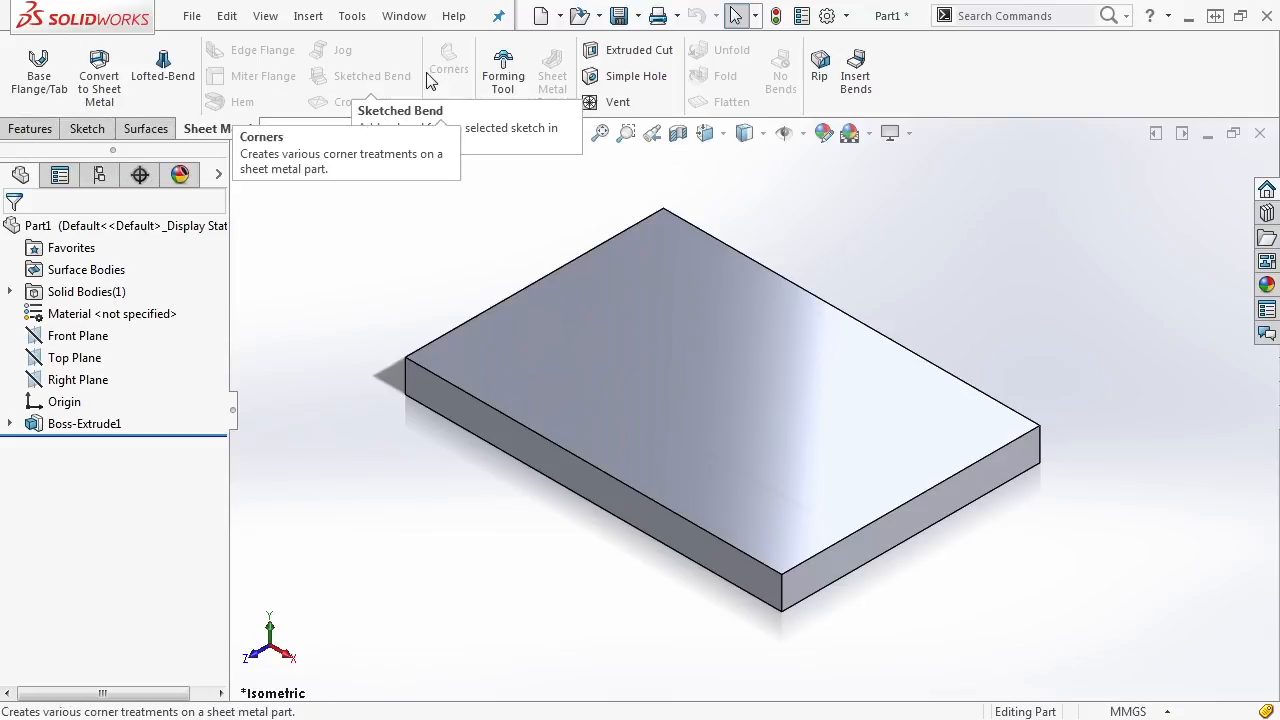
# Examine which Sheet Metal and Features commands can be inserted into the part
pyautogui.click(310, 16)
pyautogui.moveTo(375, 325)
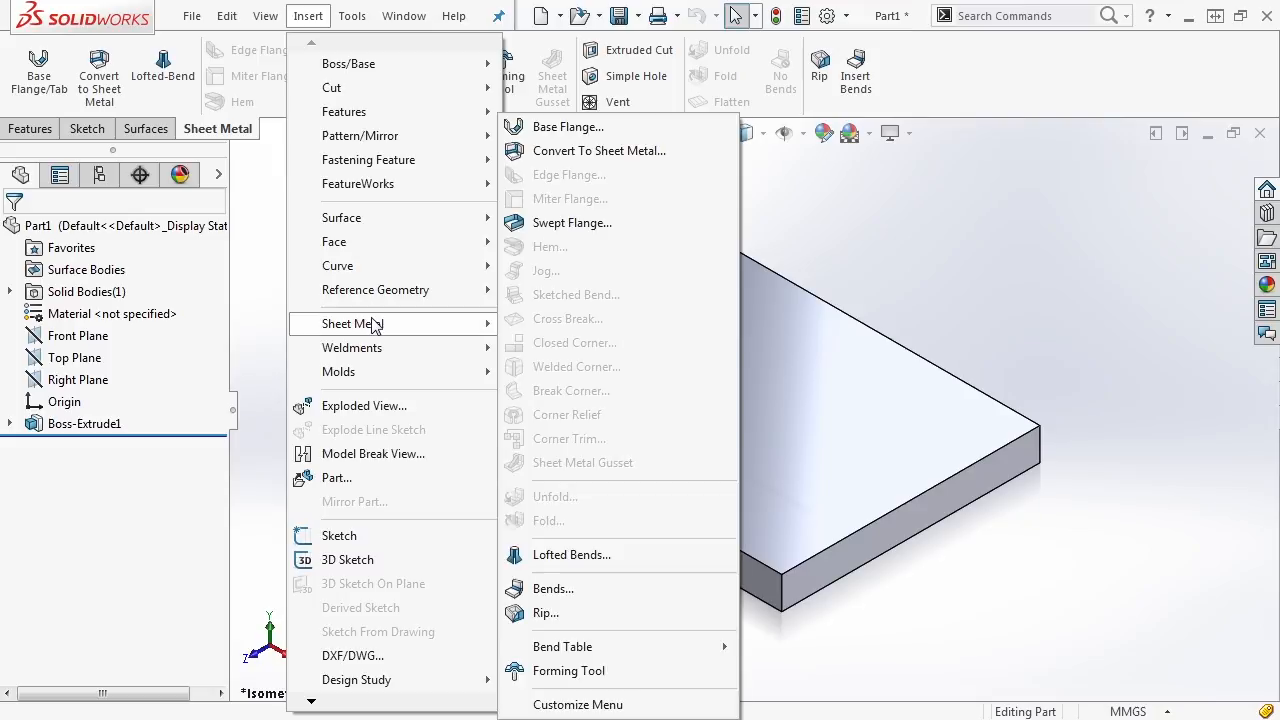
pyautogui.moveTo(358, 115)
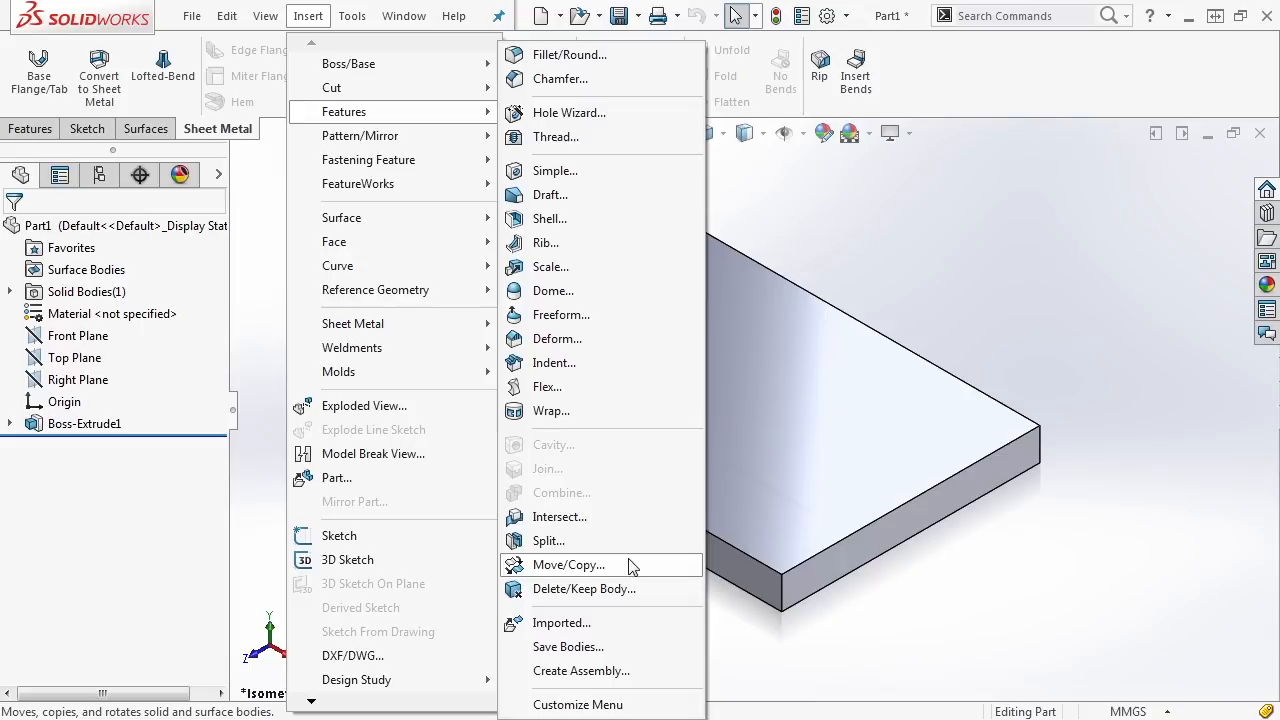
pyautogui.click(973, 112)
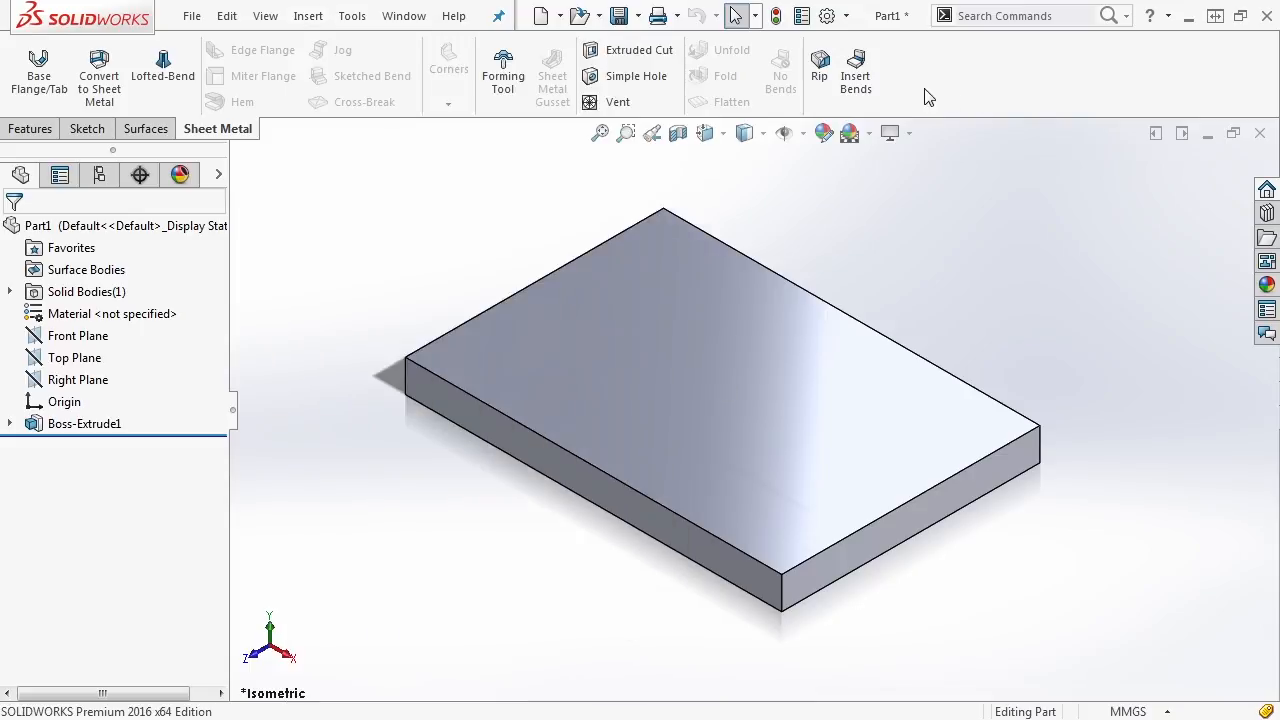
# Remove the Sheet Metal tool set from the CommandManager
pyautogui.rightClick(212, 130)
pyautogui.click(287, 210)
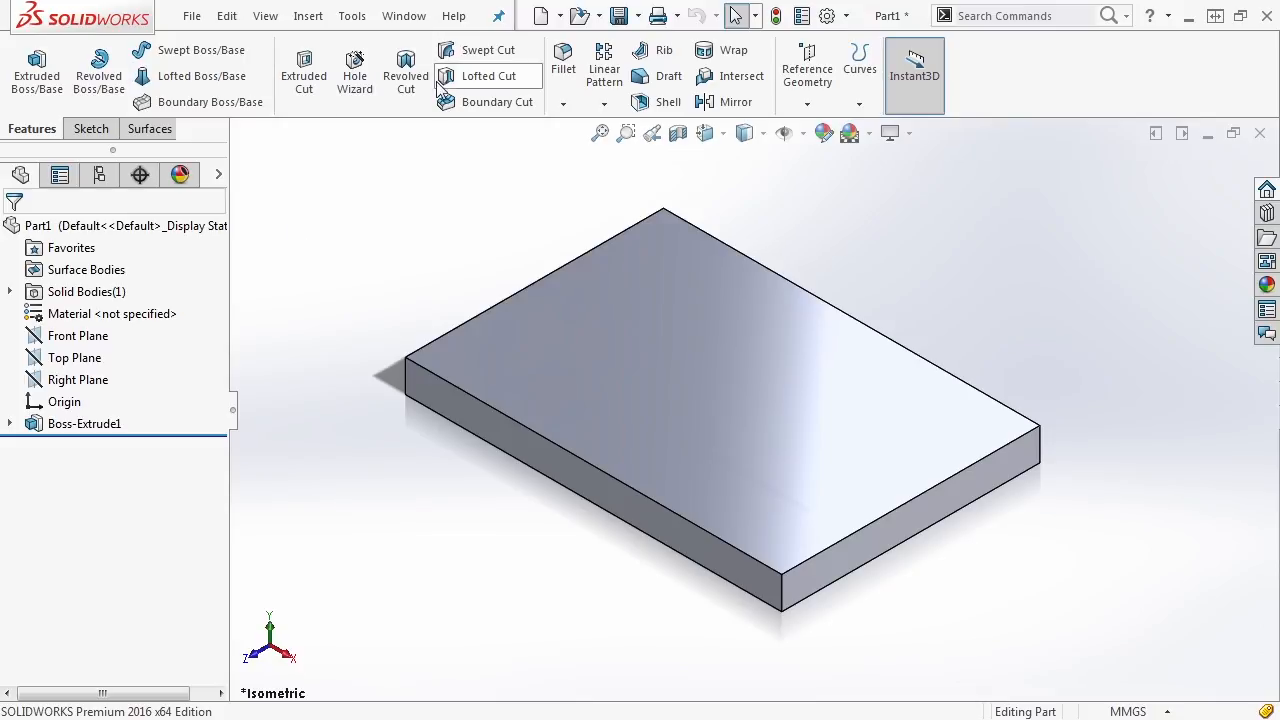
# Undock the CommandManager and dock it vertically along the right side of the workspace
pyautogui.moveTo(32, 130); pyautogui.dragTo(1278, 295)
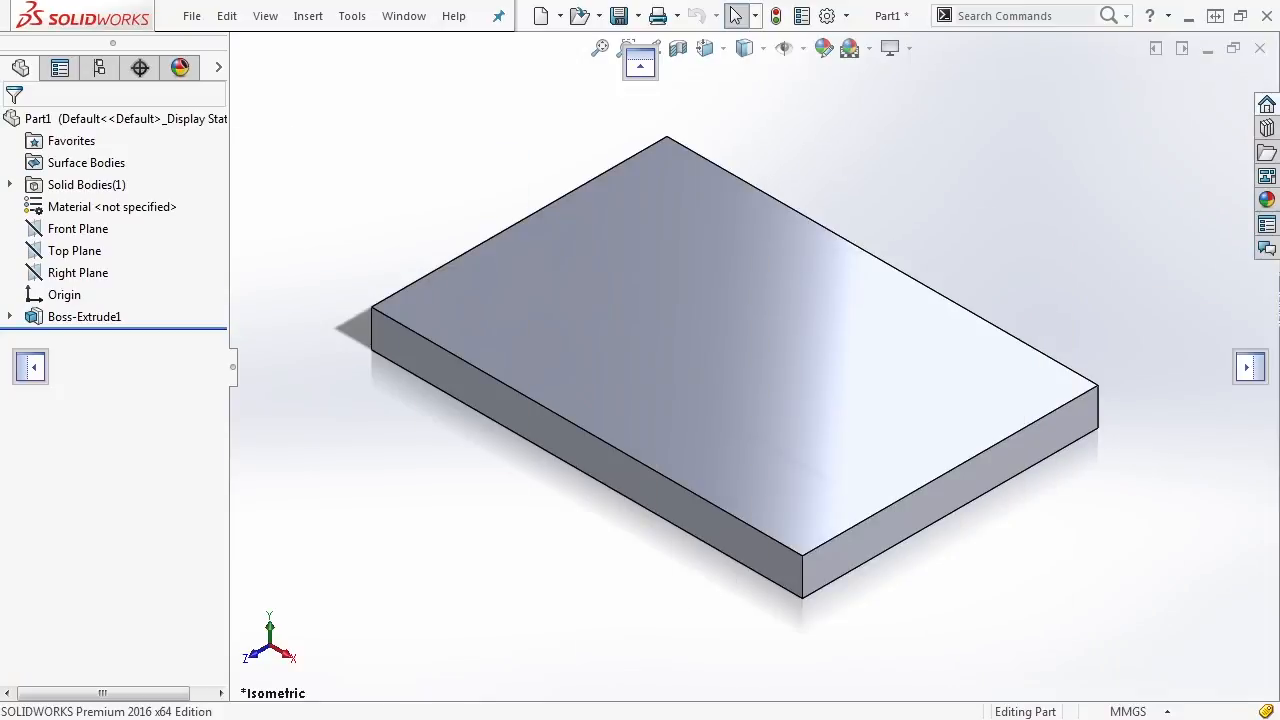
pyautogui.moveTo(2, 180); pyautogui.dragTo(636, 70)
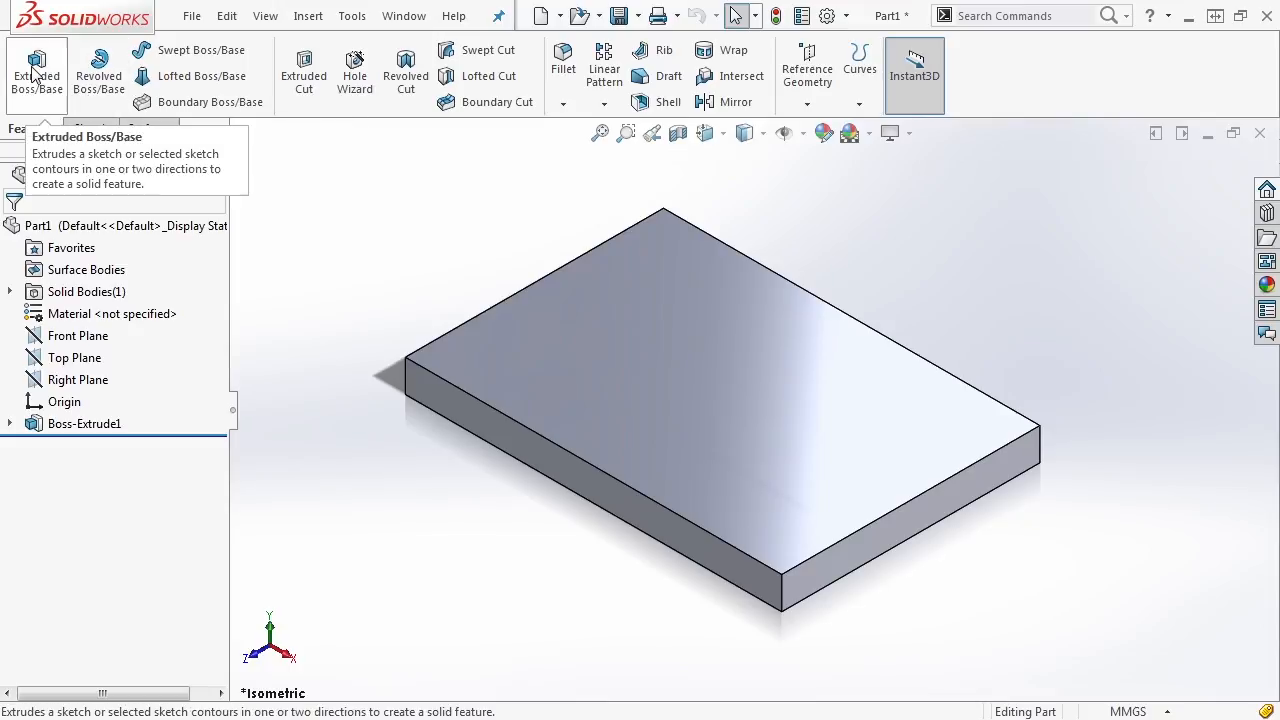
pyautogui.moveTo(200, 132); pyautogui.dragTo(364, 64)
pyautogui.moveTo(465, 73); pyautogui.dragTo(1243, 366)
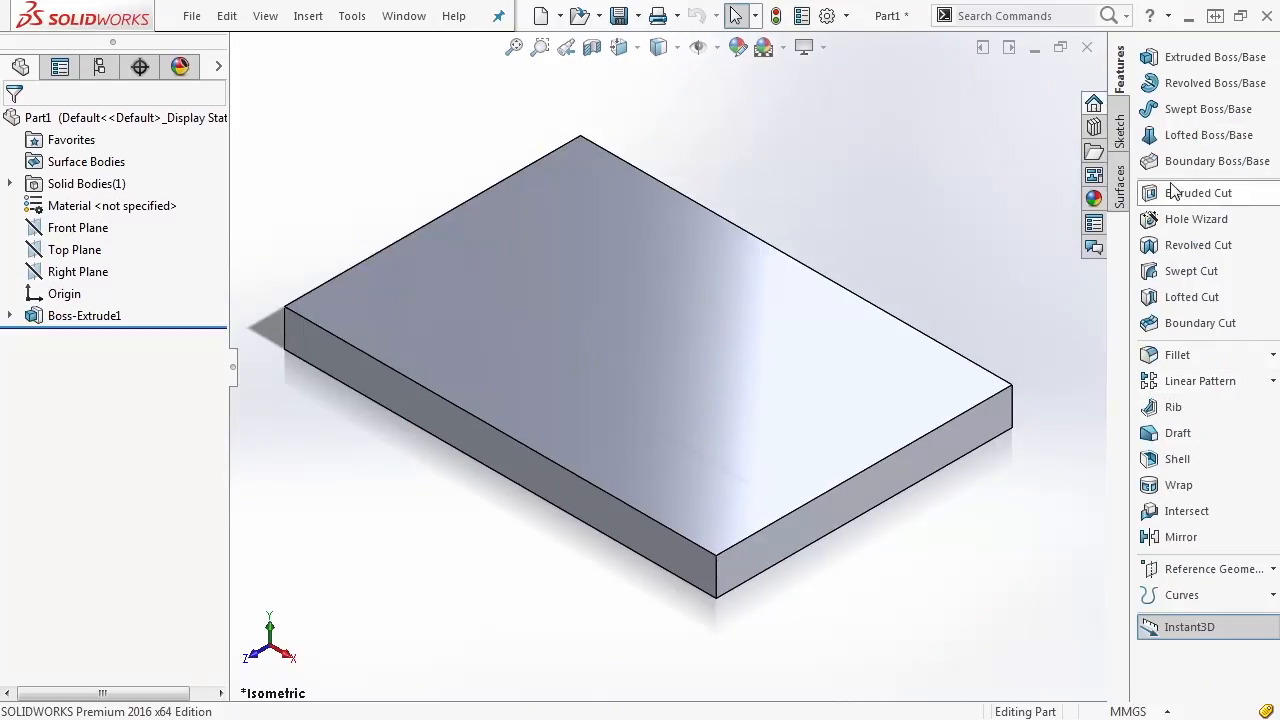